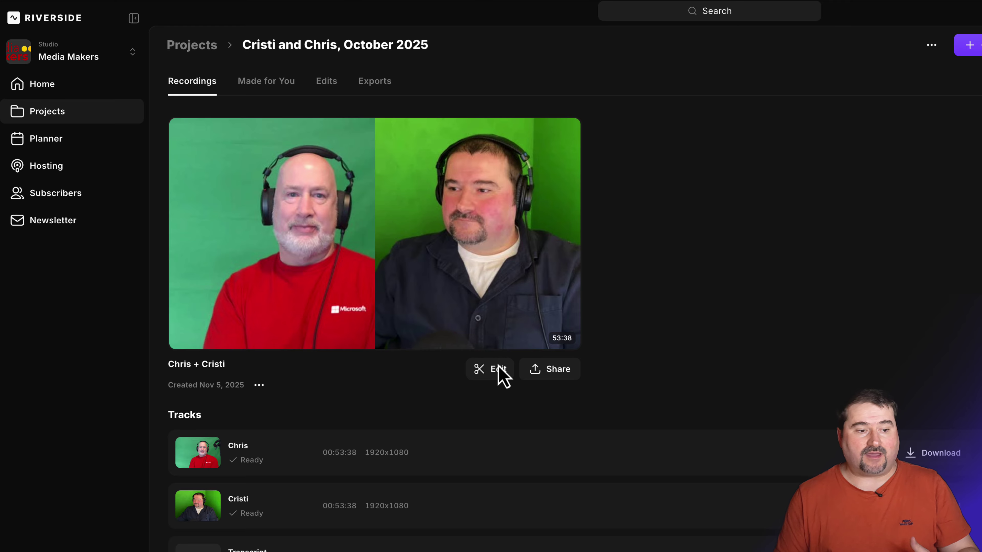
Open the Main Episode EDIT from the project's edits in the editor.
left_click(426, 112)
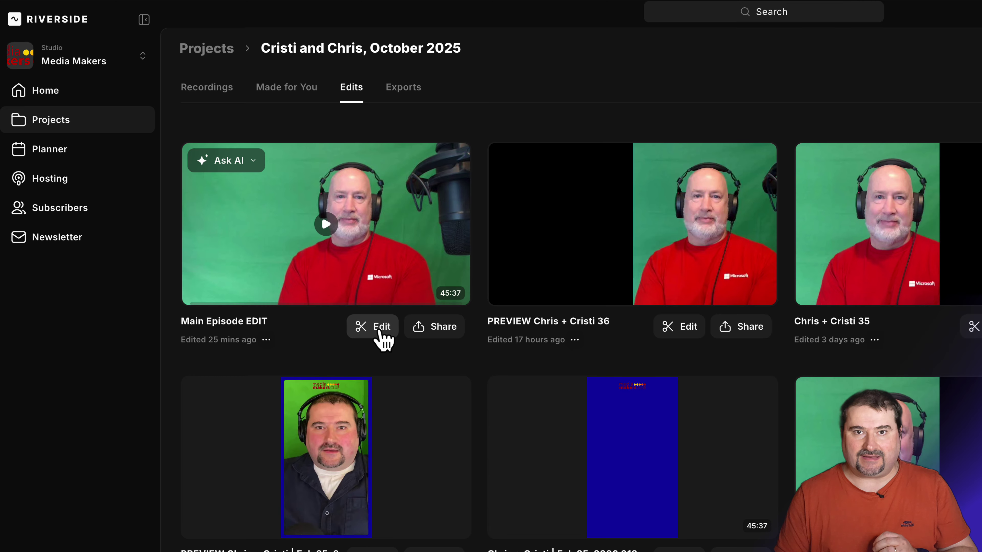
left_click(378, 332)
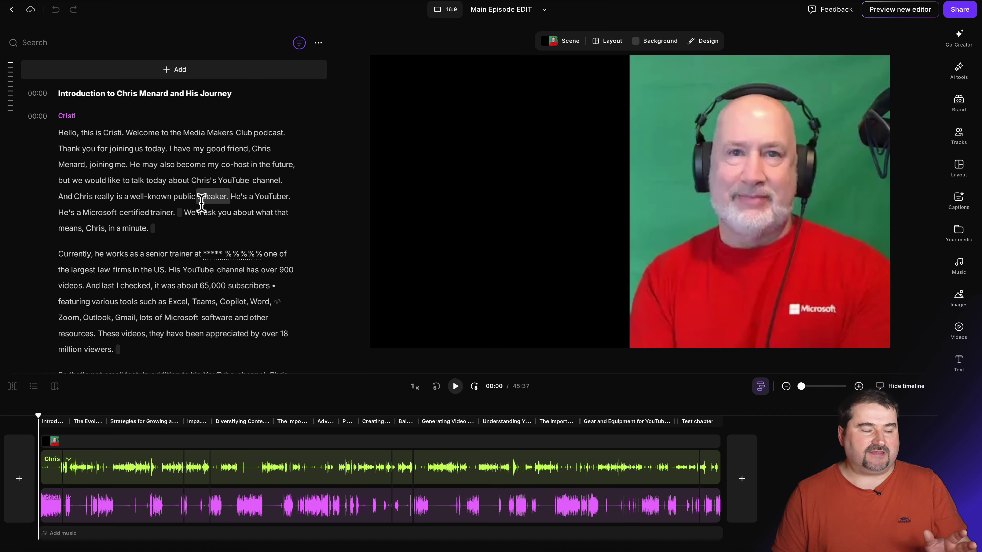
Create a new edit from the transcript passage running from "Um, so I wanted to ask you what" to "together with my YouTube stuff.".
scroll(199, 202, "down", 5)
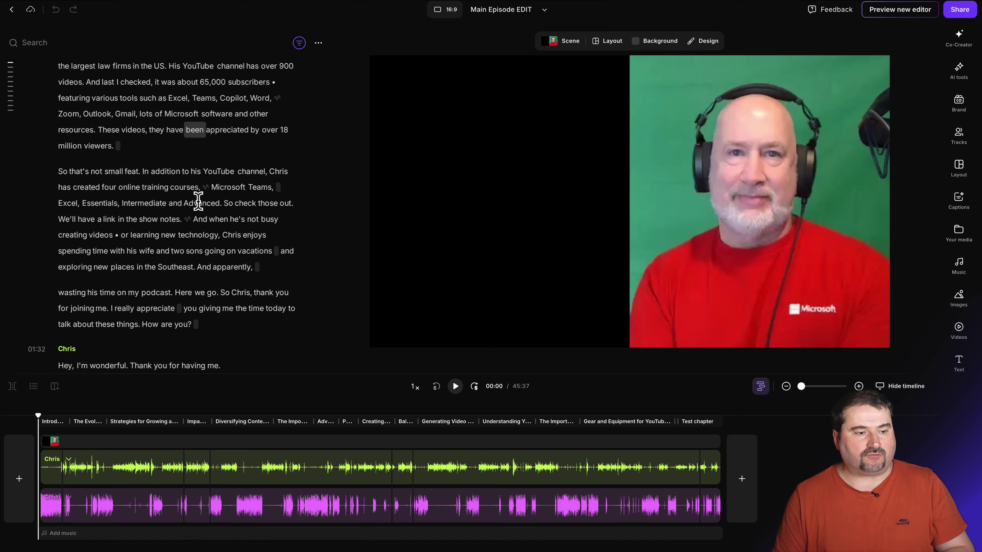
scroll(198, 202, "down", 20)
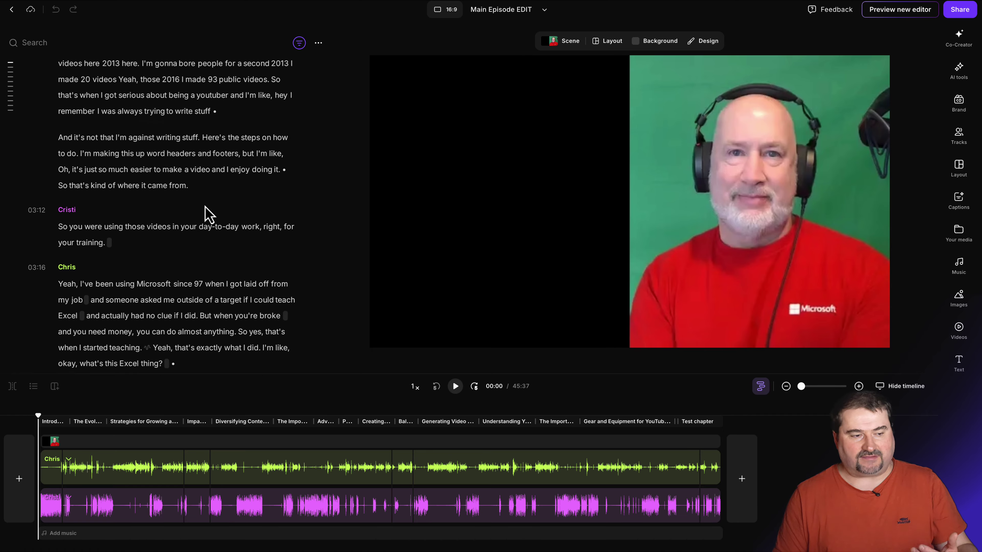
scroll(209, 215, "down", 1)
scroll(207, 211, "down", 8)
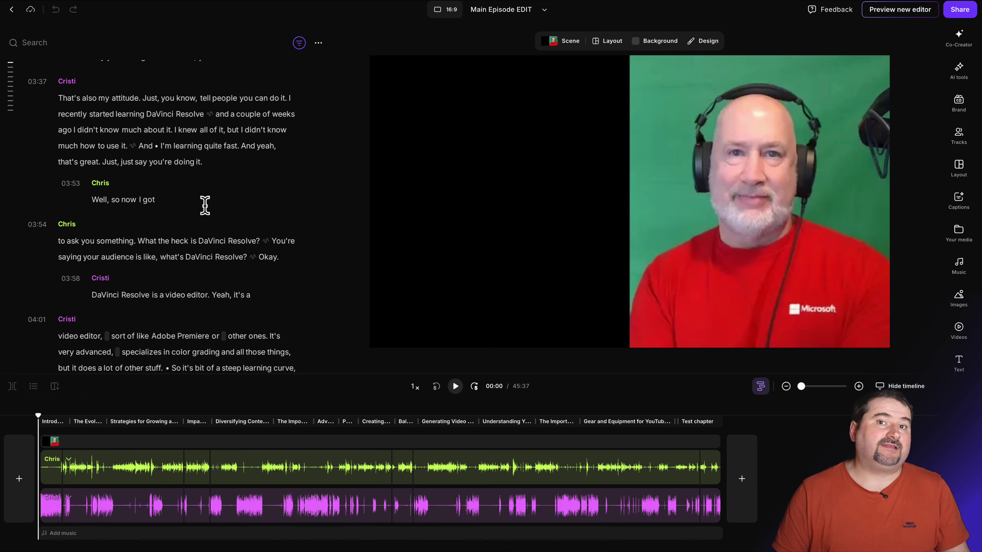
scroll(205, 205, "down", 15)
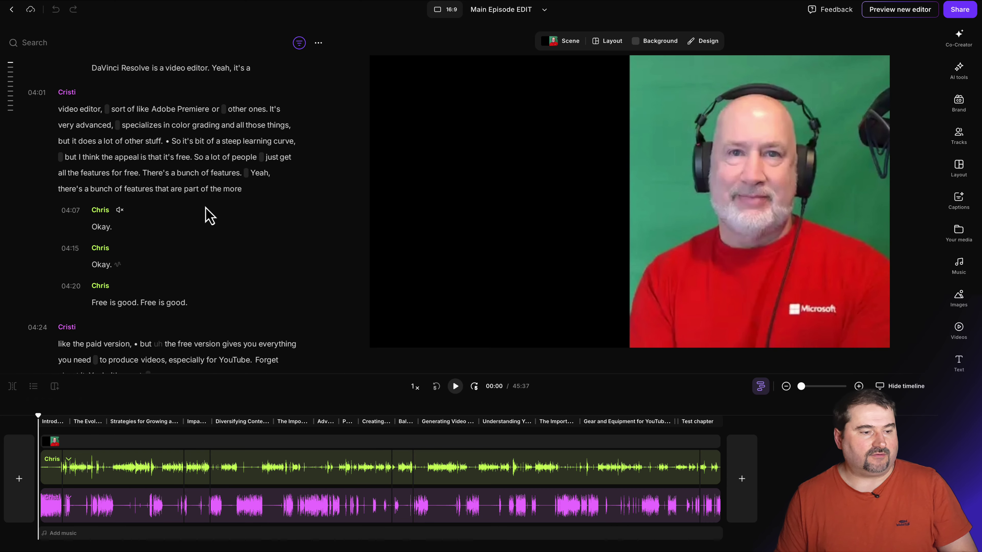
scroll(204, 205, "up", 4)
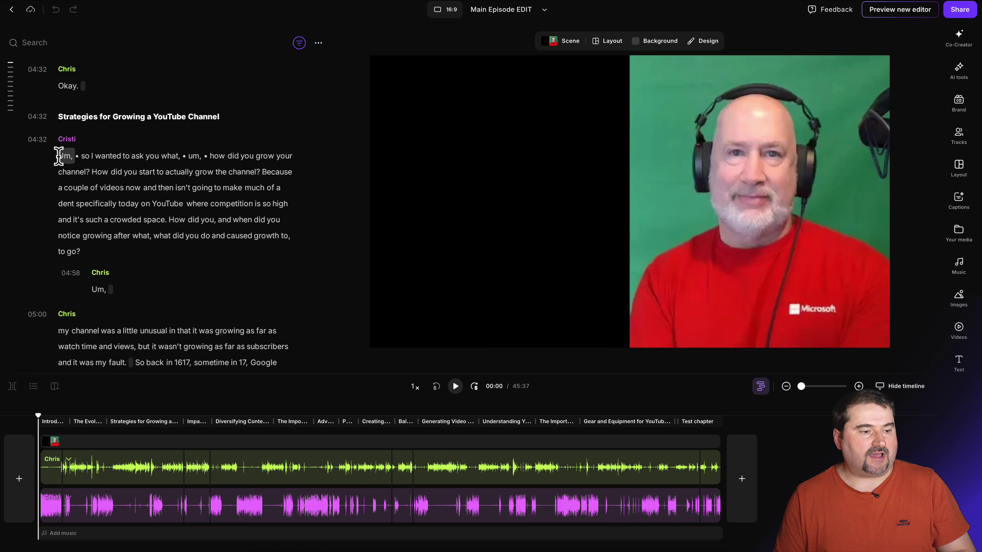
left_click_drag(58, 154, 211, 153)
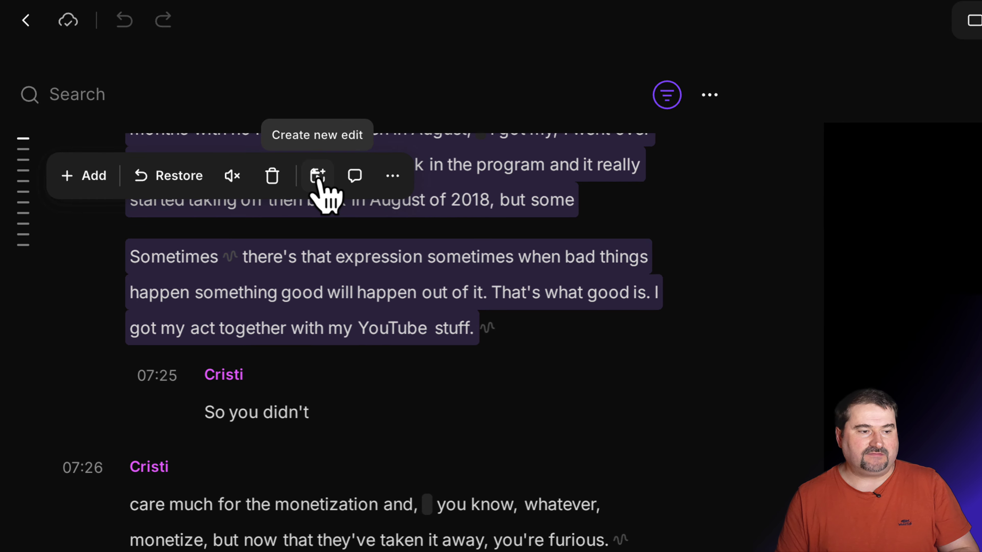
left_click(321, 178)
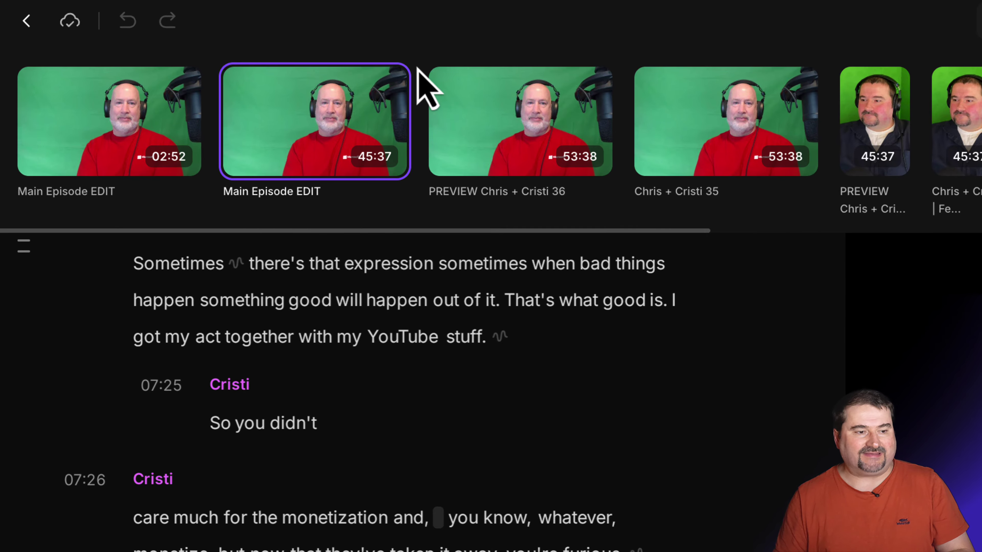
mouse_move(248, 171)
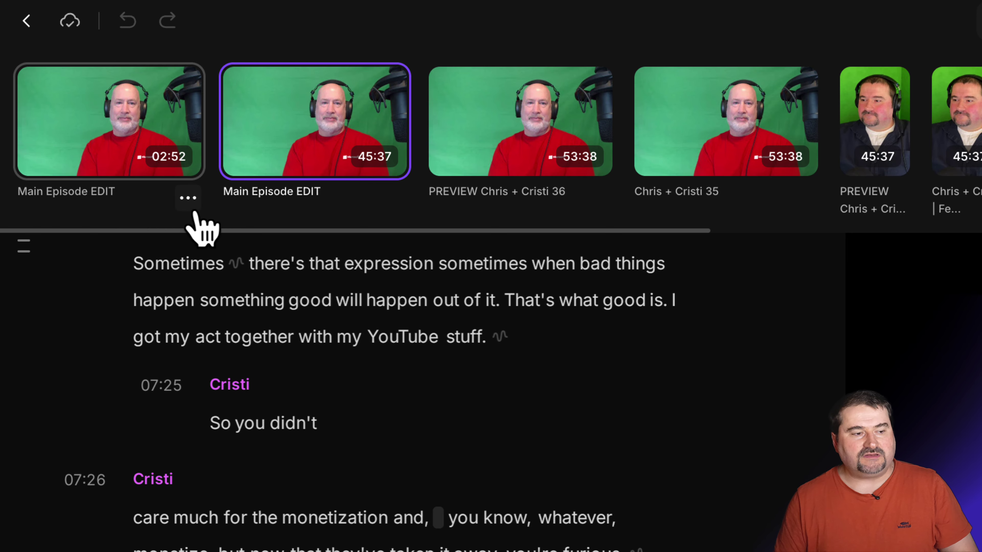
left_click(188, 198)
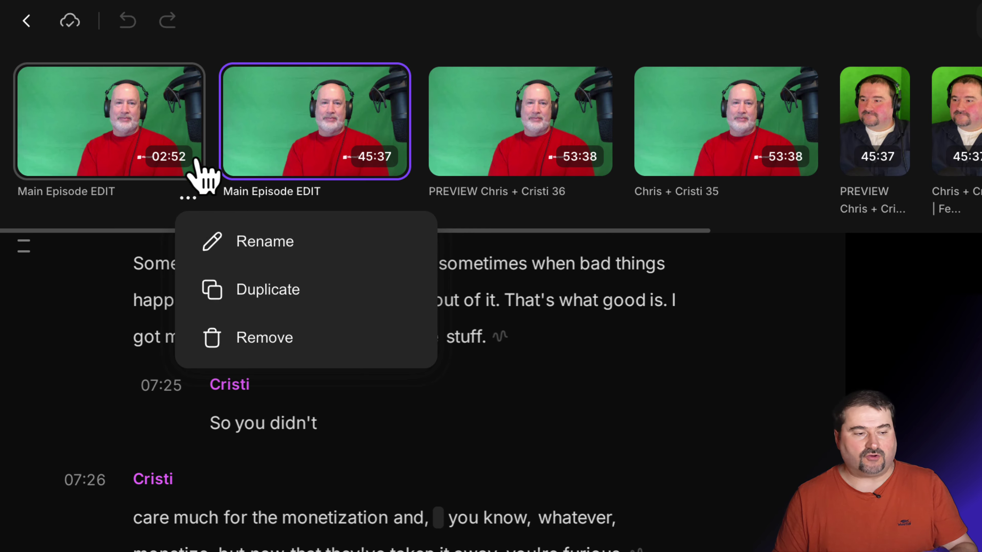
left_click(493, 334)
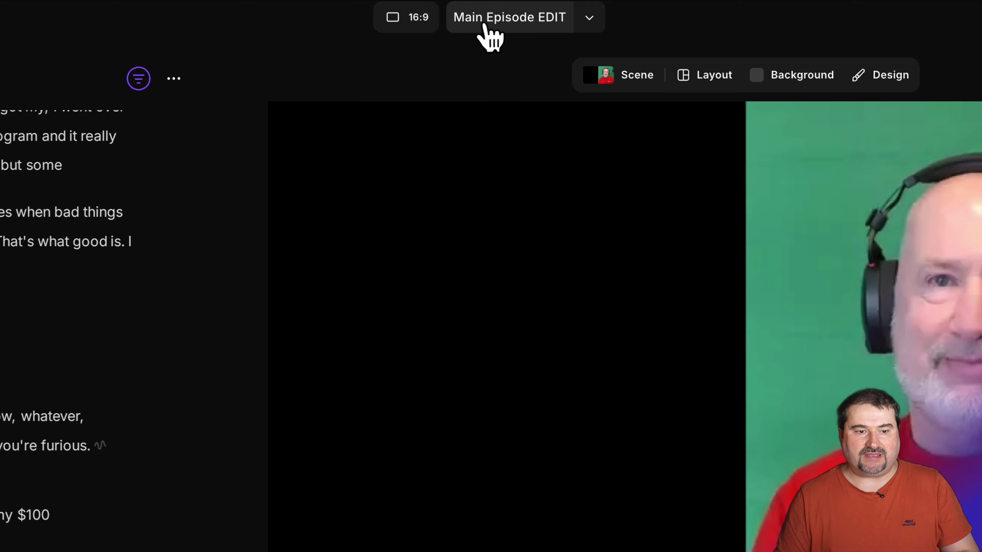
Rename the new 02:52 edit as SHORTER SEGMENT 1.
left_click(591, 20)
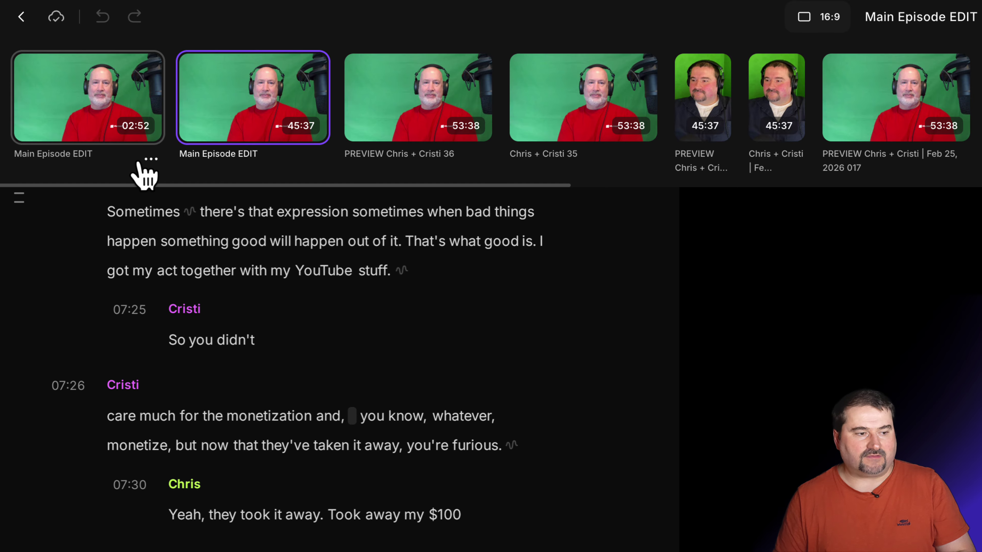
left_click(151, 158)
left_click(200, 193)
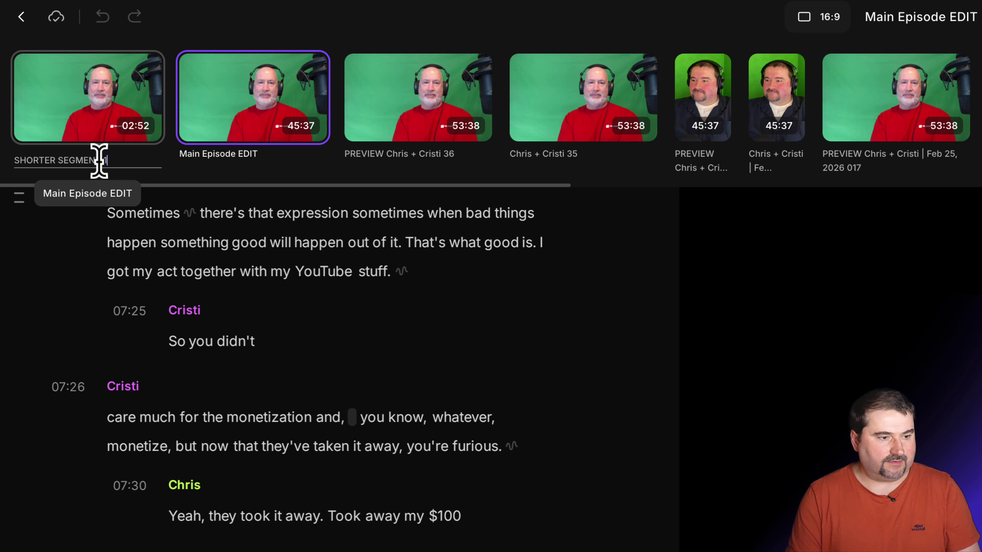
key("Return")
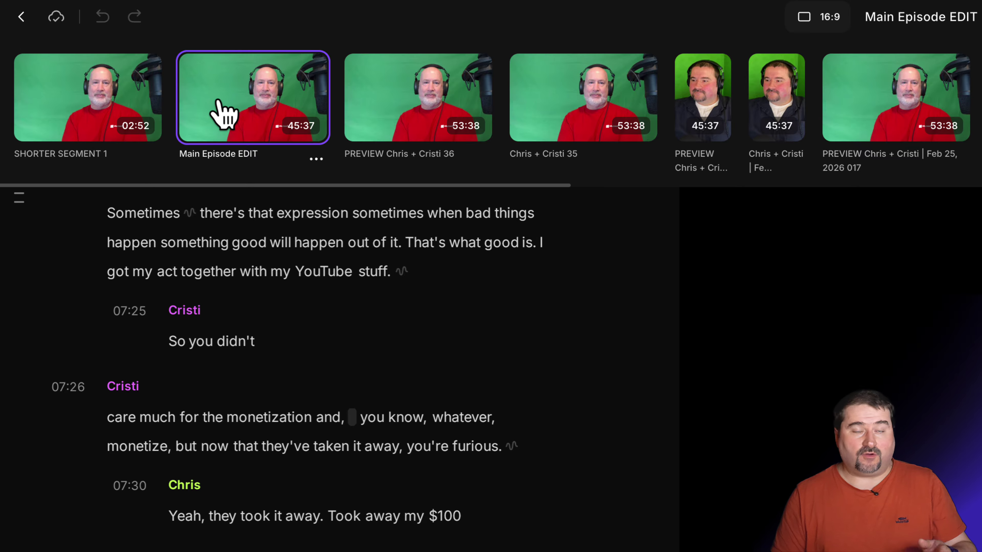
Open the SHORTER SEGMENT 1 edit and review its transcript from the opening question to the chapter headings after the passage.
left_click(86, 104)
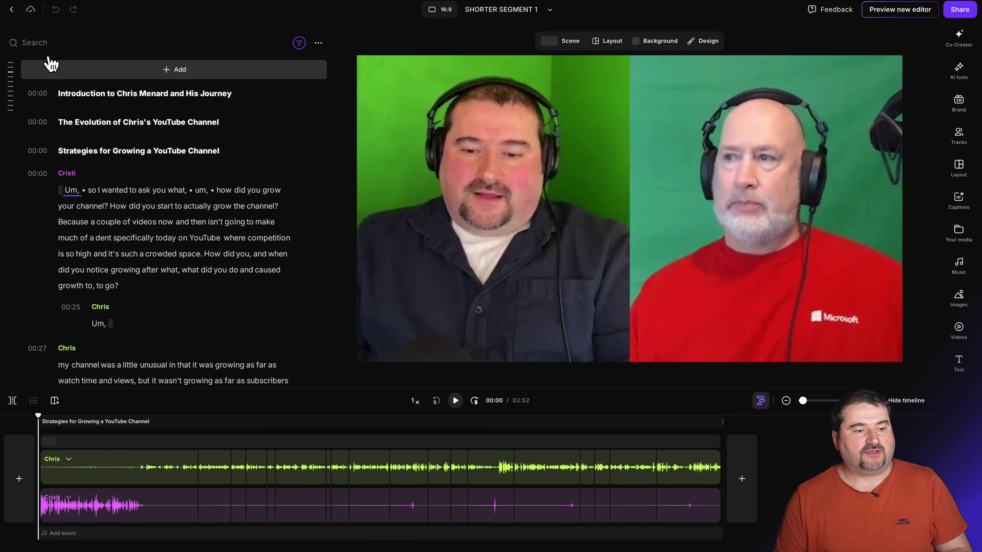
scroll(274, 261, "down", 5)
scroll(274, 265, "up", 4)
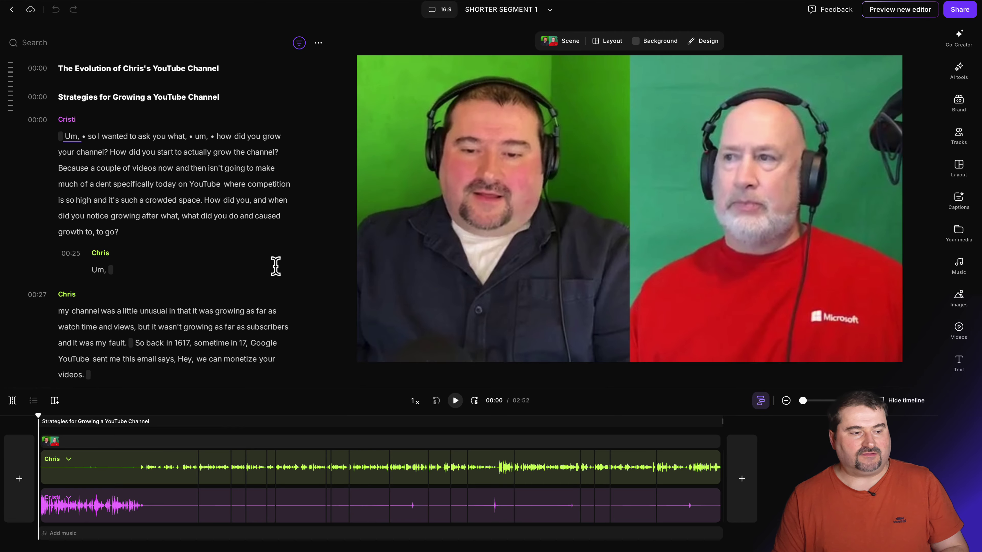
scroll(278, 252, "down", 10)
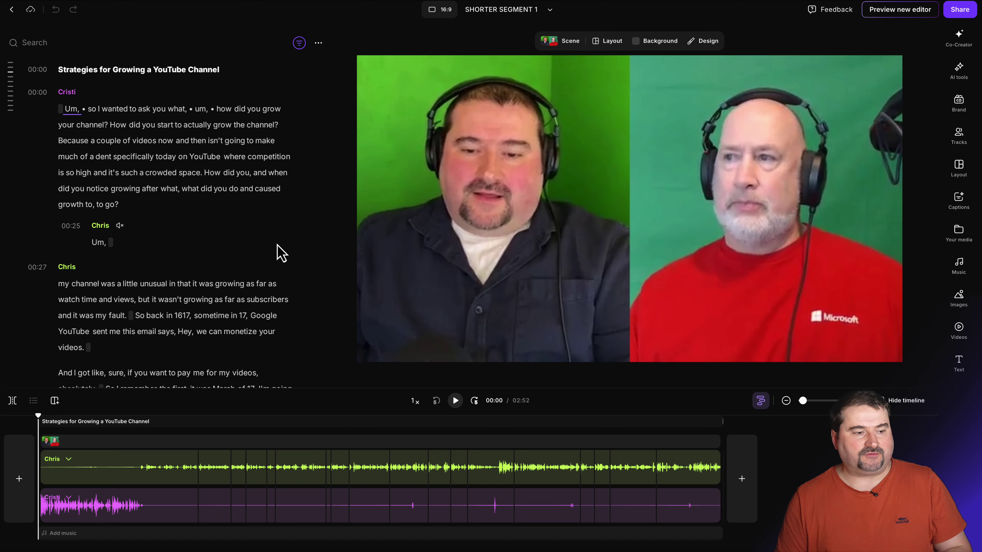
scroll(301, 263, "up", 10)
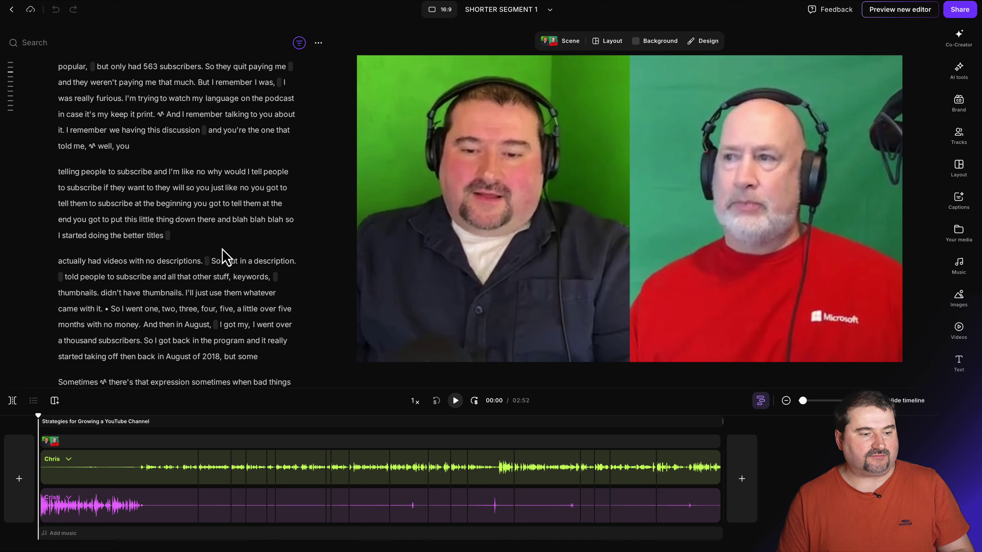
scroll(235, 287, "down", 8)
scroll(222, 235, "up", 1)
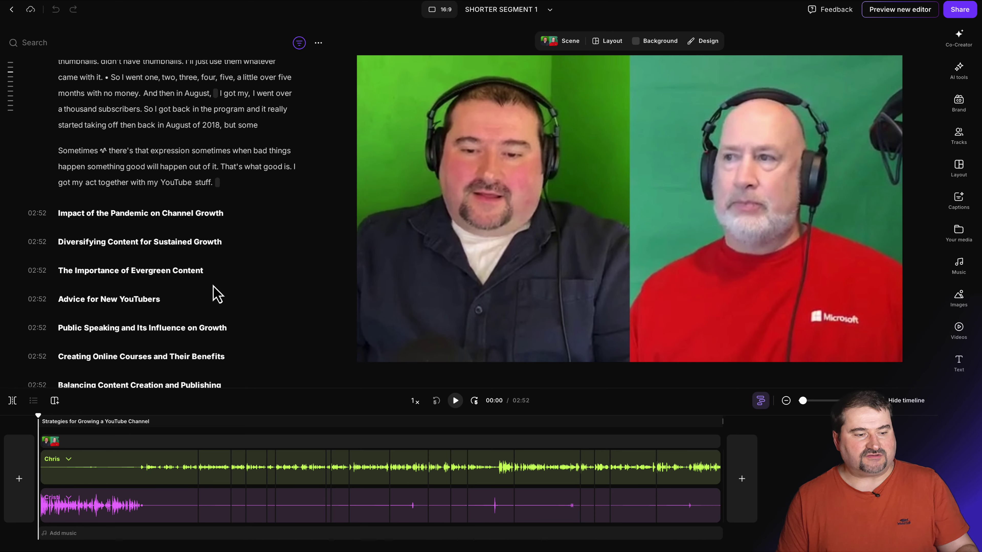
Show the deleted parts in the transcript, examine the struck-out text before the kept passage, and hide the deleted parts again.
left_click(300, 45)
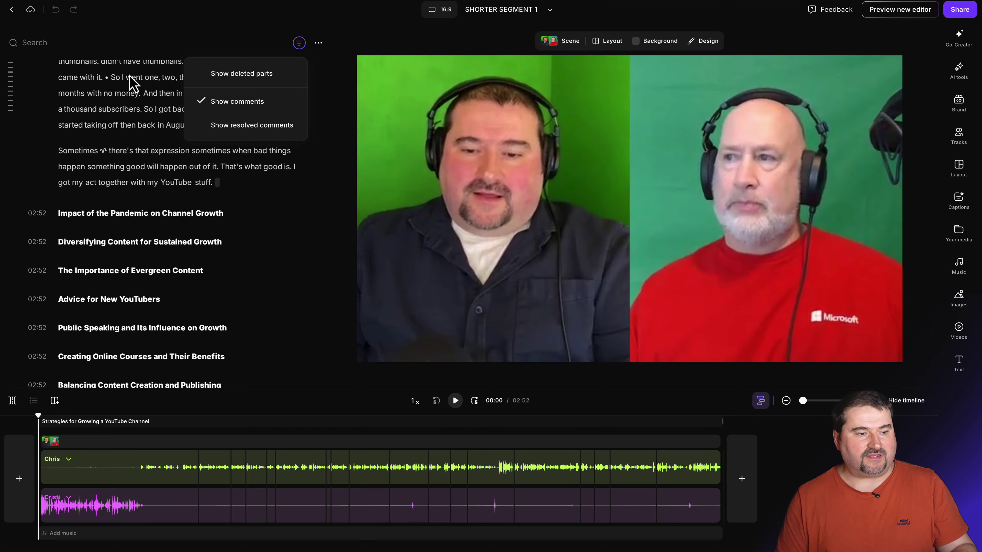
left_click(256, 72)
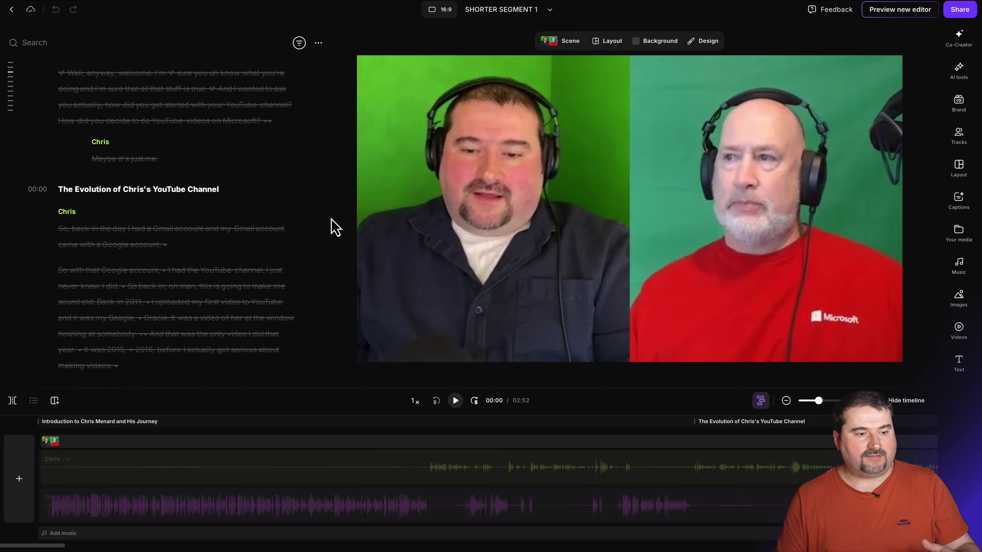
scroll(322, 230, "up", 10)
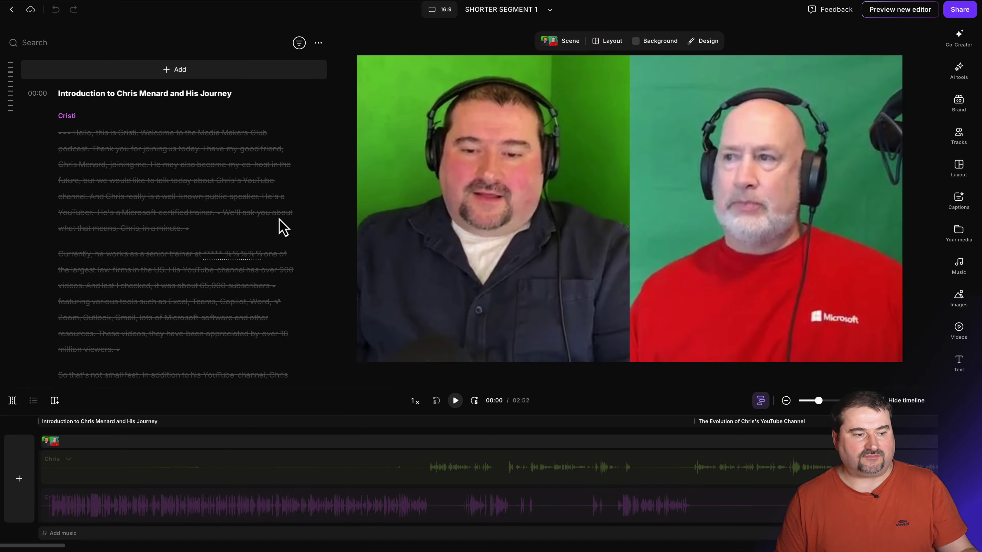
scroll(281, 226, "down", 1)
scroll(280, 220, "down", 10)
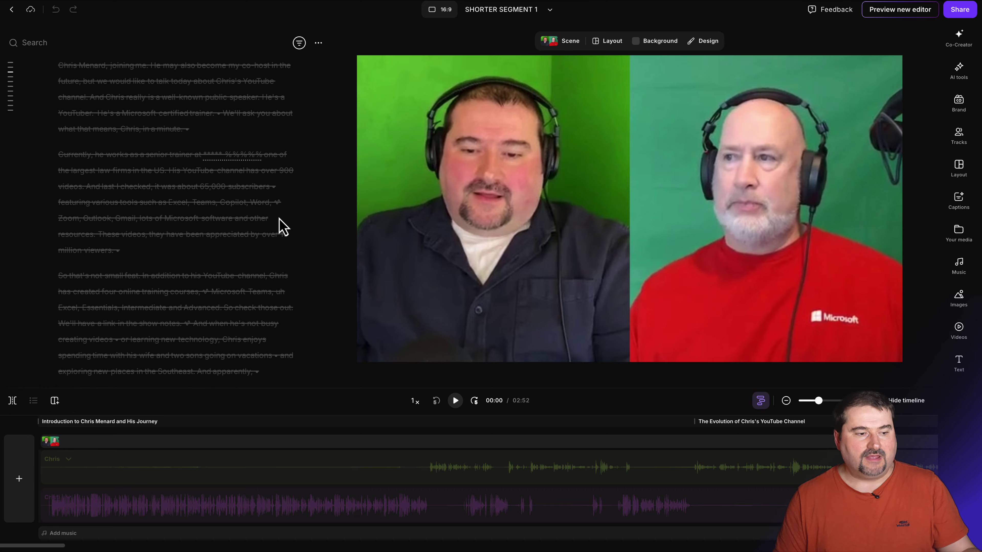
scroll(281, 226, "down", 2)
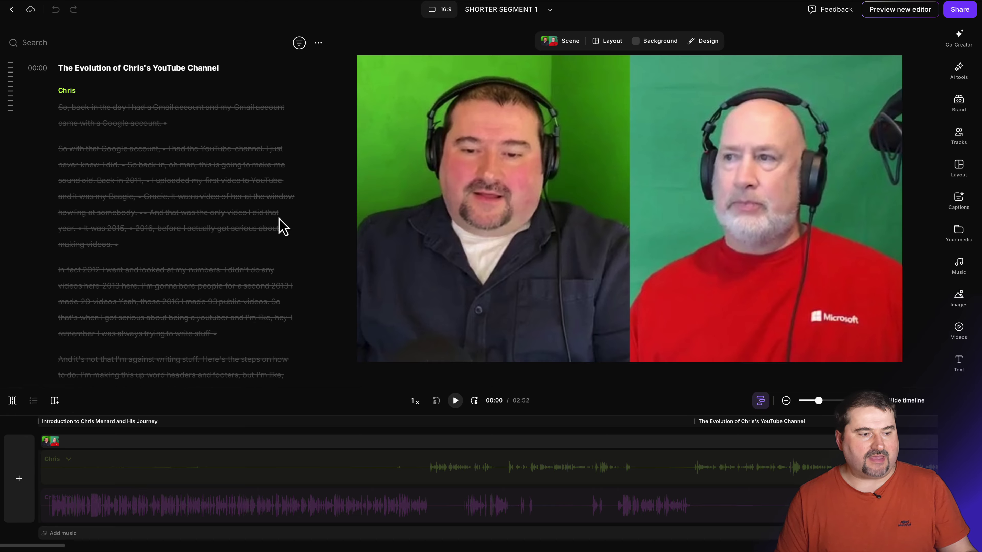
scroll(281, 226, "down", 15)
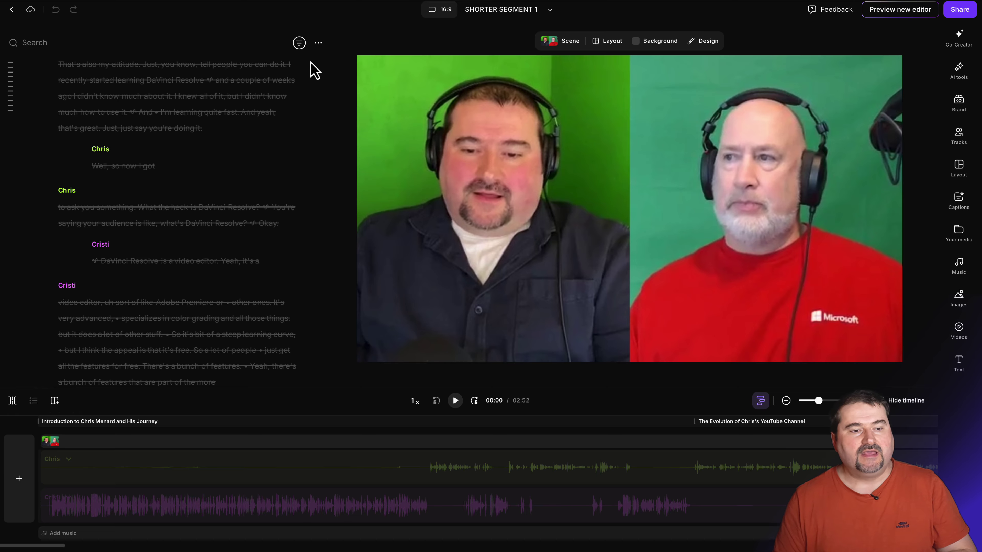
scroll(275, 166, "down", 5)
scroll(275, 167, "down", 5)
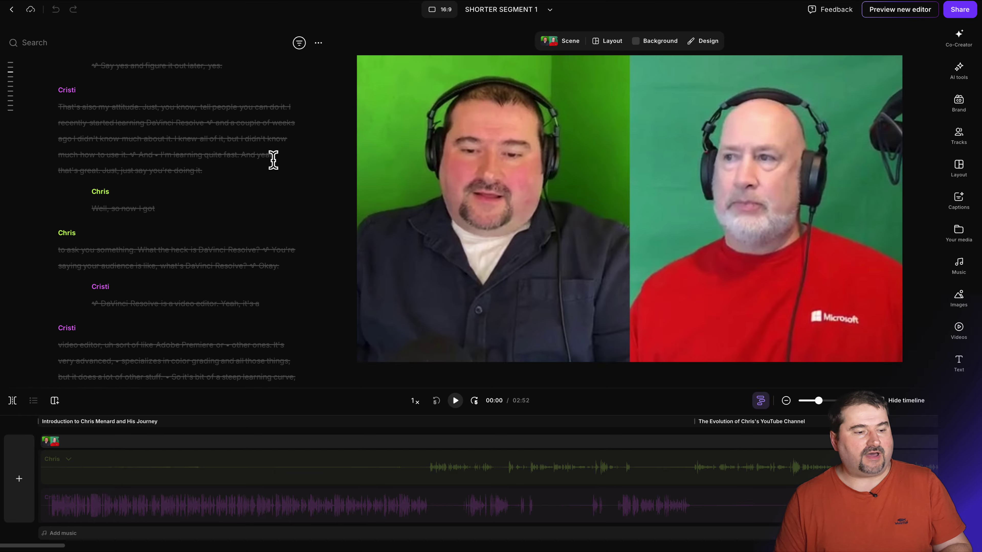
scroll(256, 116, "up", 5)
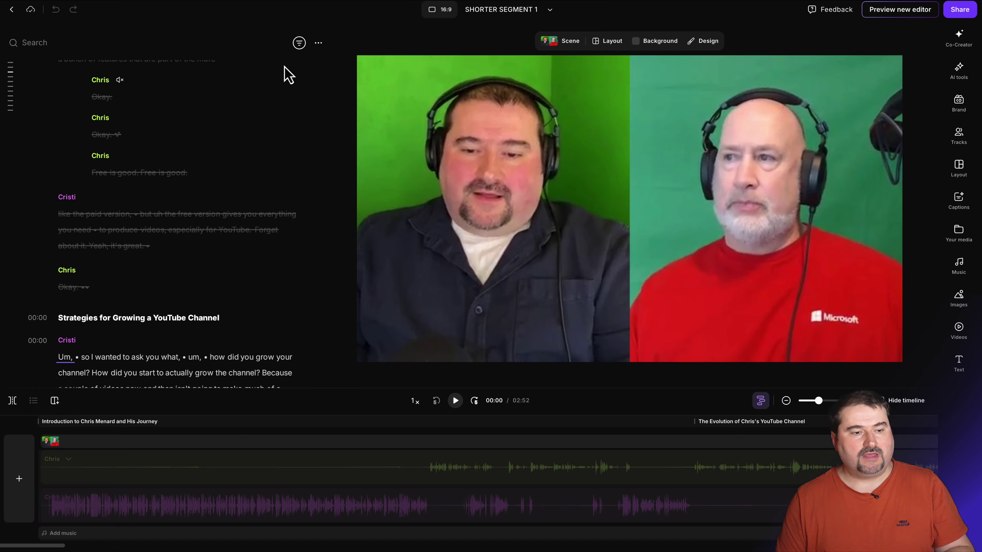
left_click(299, 43)
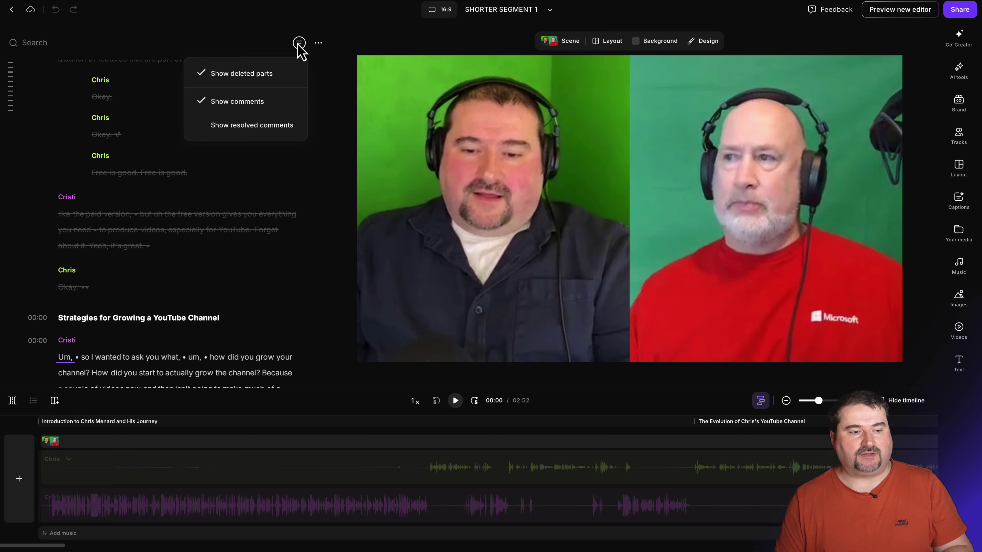
left_click(244, 75)
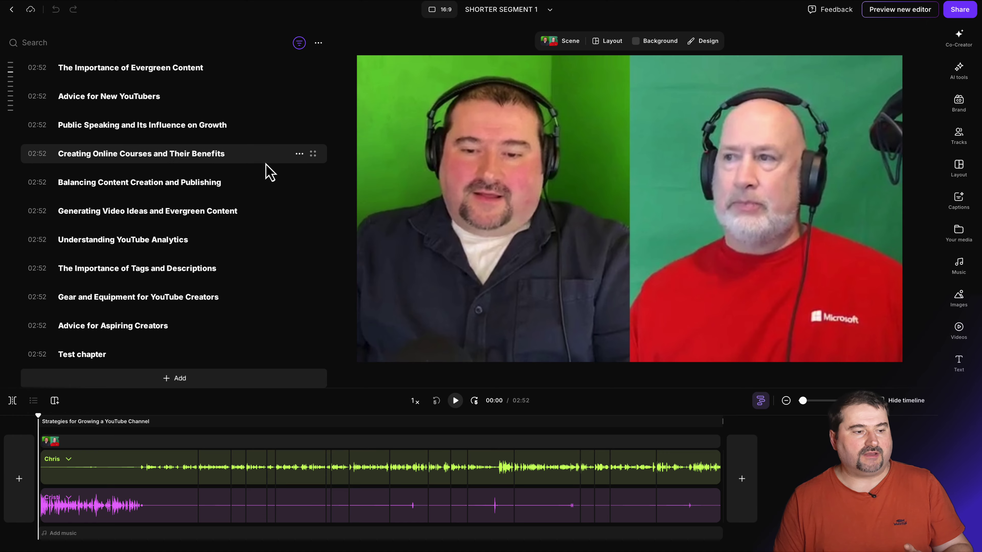
Look back through the kept passage under Strategies for Growing a YouTube Channel in the transcript.
left_click(236, 212)
scroll(235, 225, "up", 4)
scroll(234, 225, "down", 6)
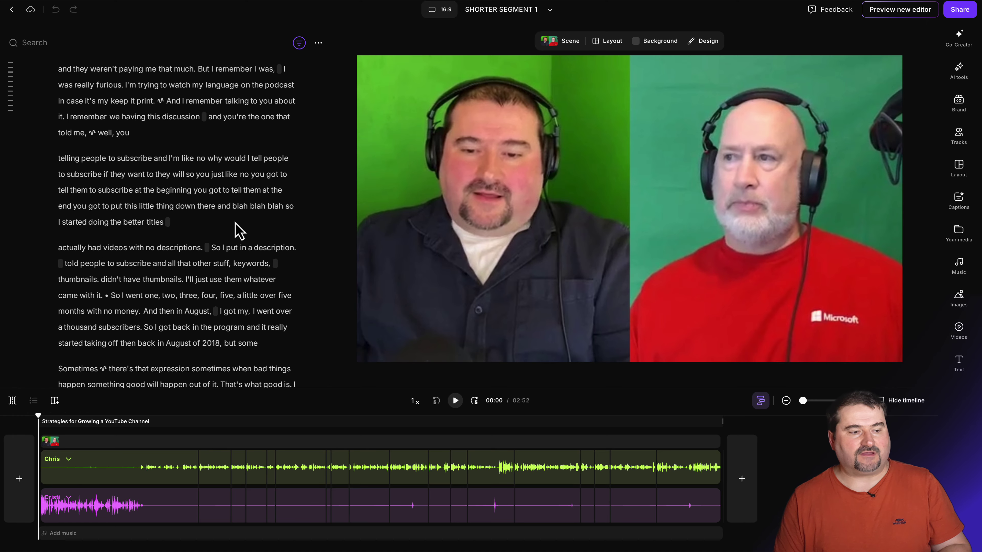
scroll(235, 223, "up", 2)
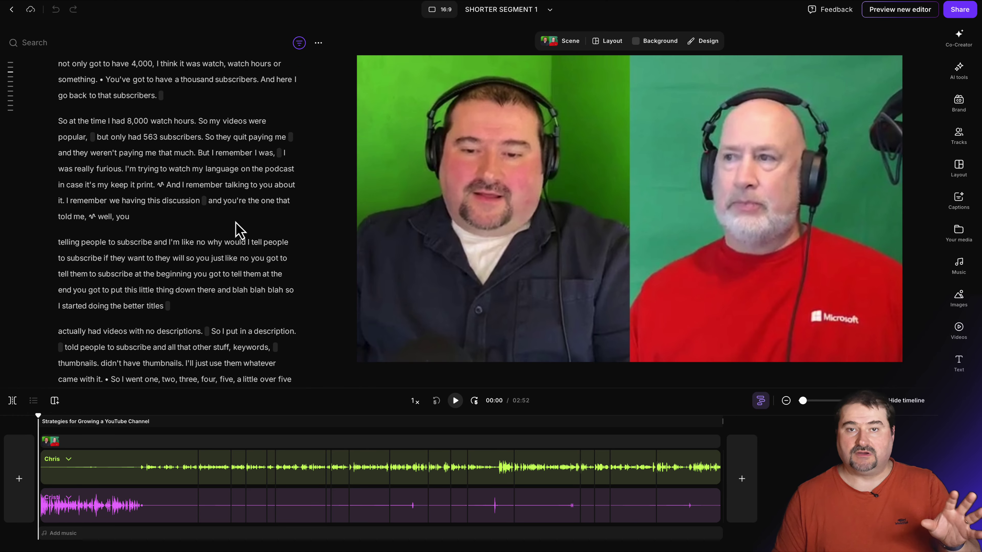
scroll(237, 226, "up", 6)
scroll(235, 220, "up", 2)
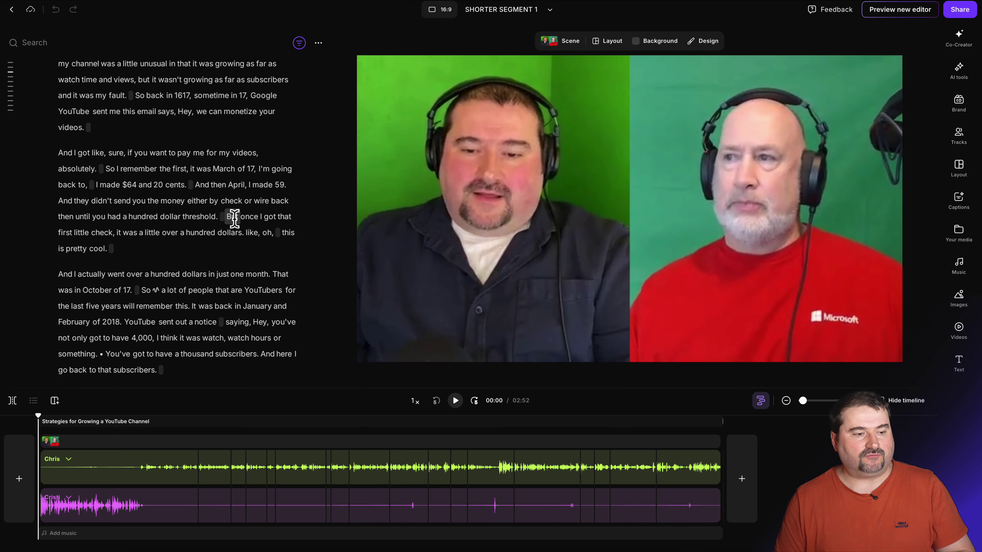
scroll(234, 220, "down", 1)
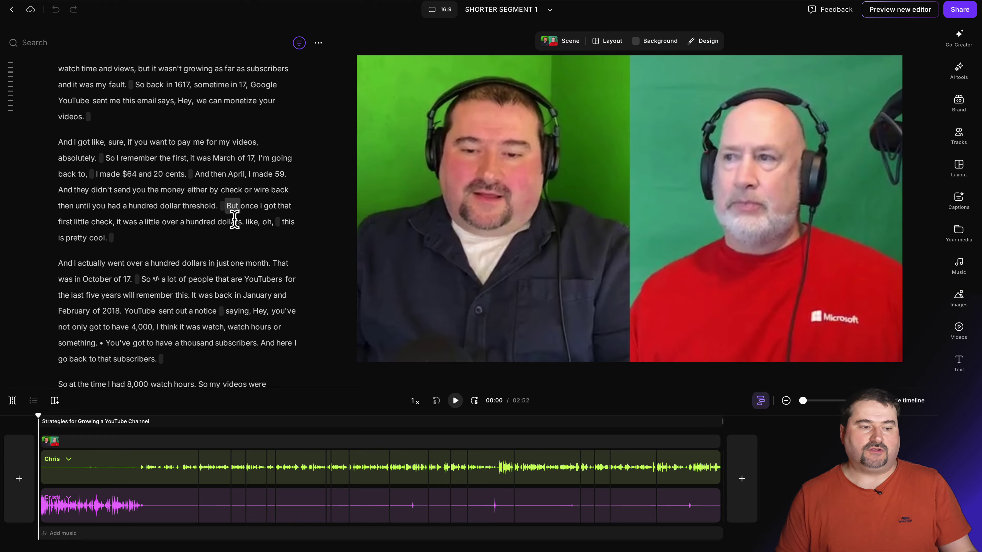
View the export settings and the available aspect ratios for the segment without changing them.
left_click(961, 10)
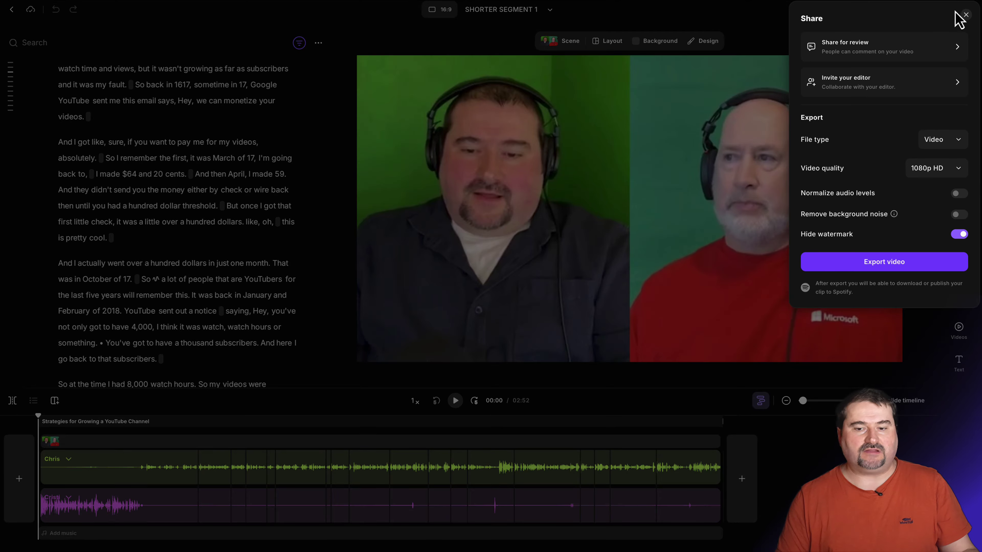
left_click(480, 37)
left_click(446, 11)
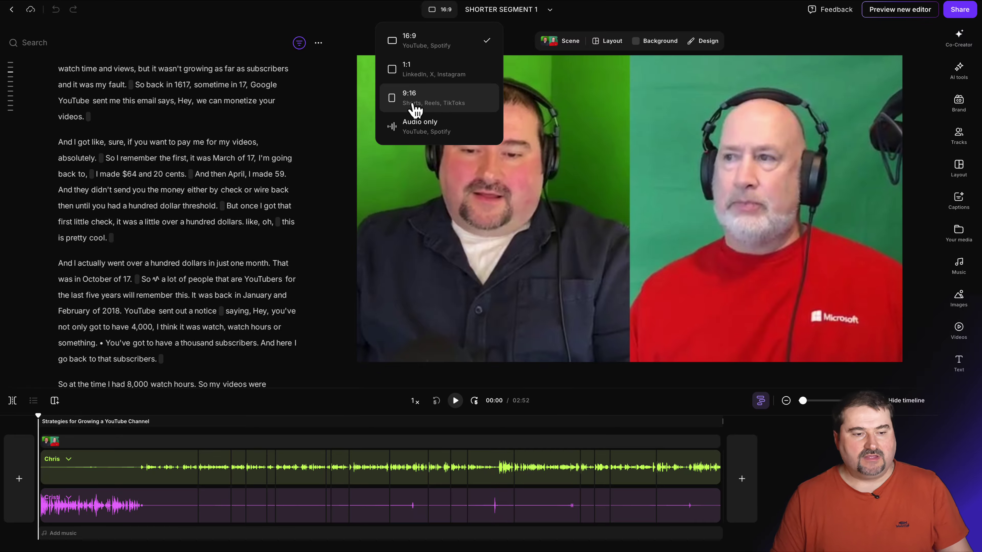
left_click(324, 105)
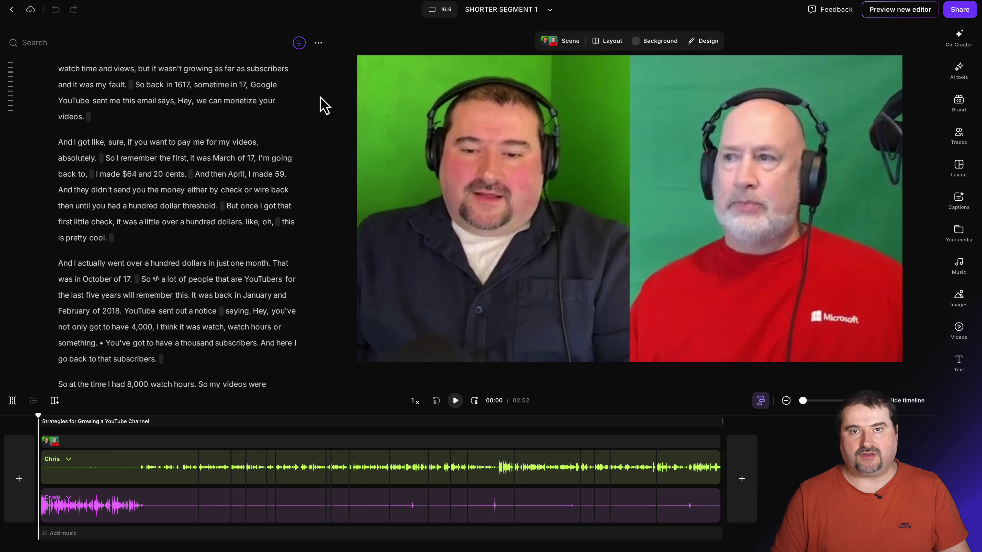